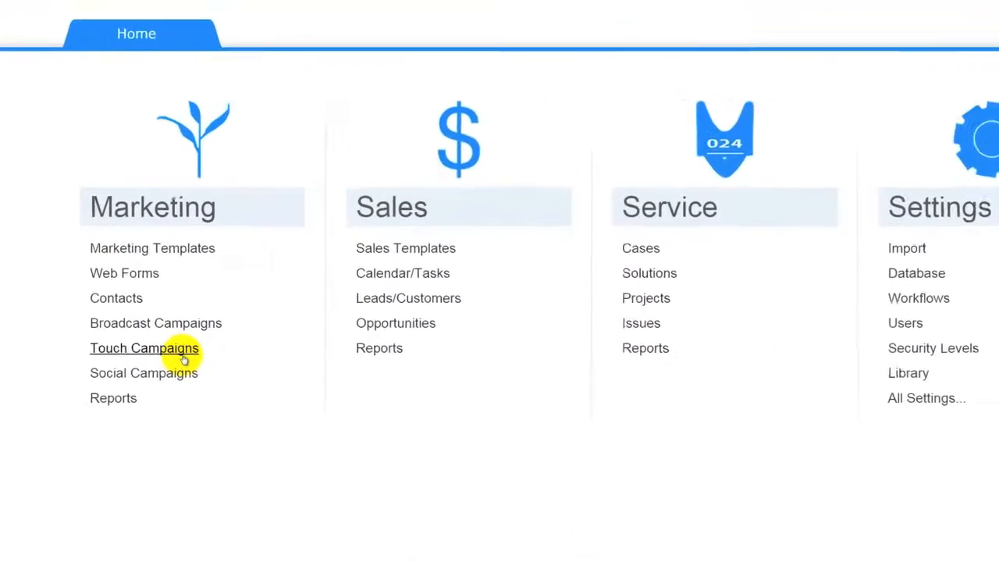
Step: Start a new touch campaign using the Introduction template from the Marketing Template category
click(183, 358)
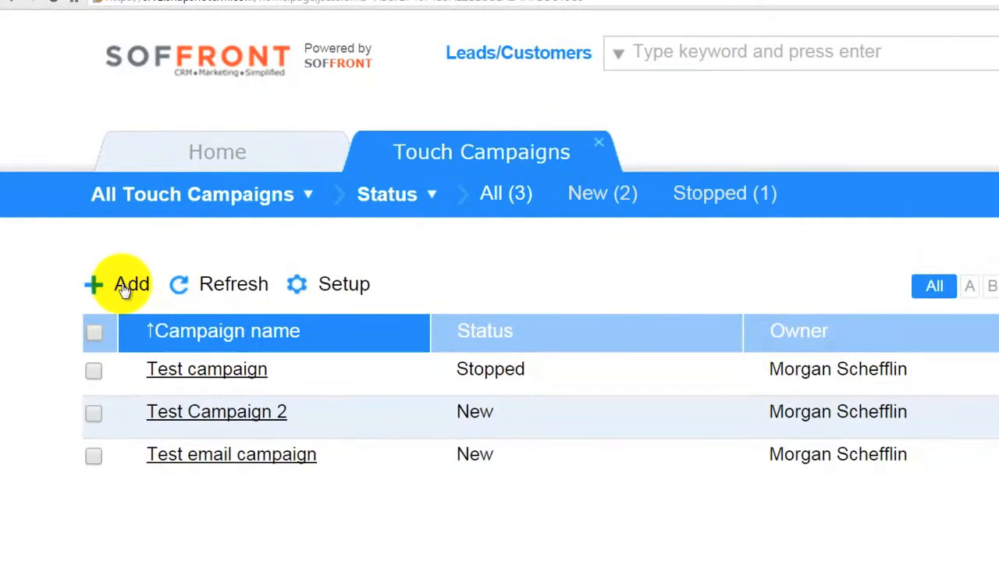
click(125, 285)
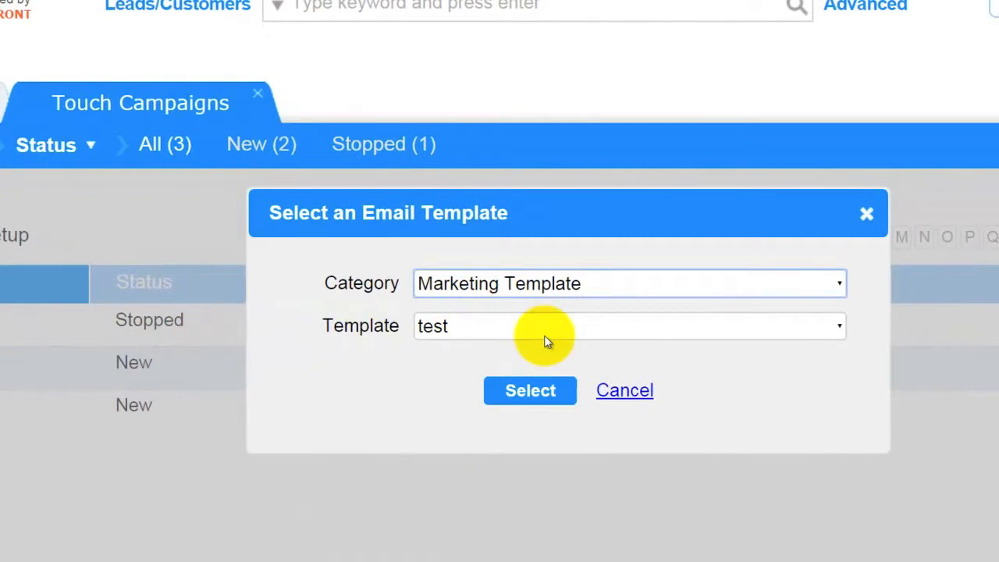
click(838, 285)
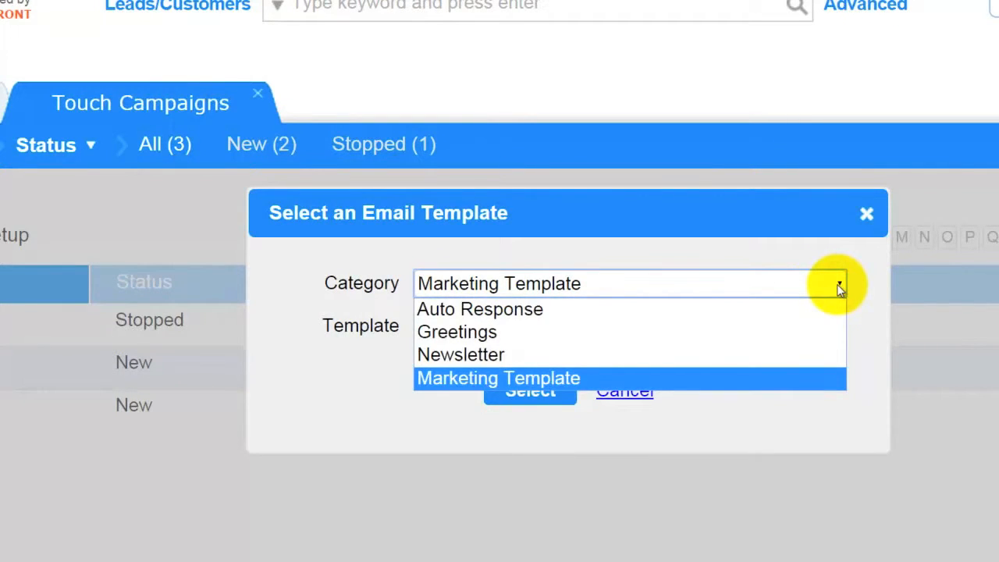
click(605, 375)
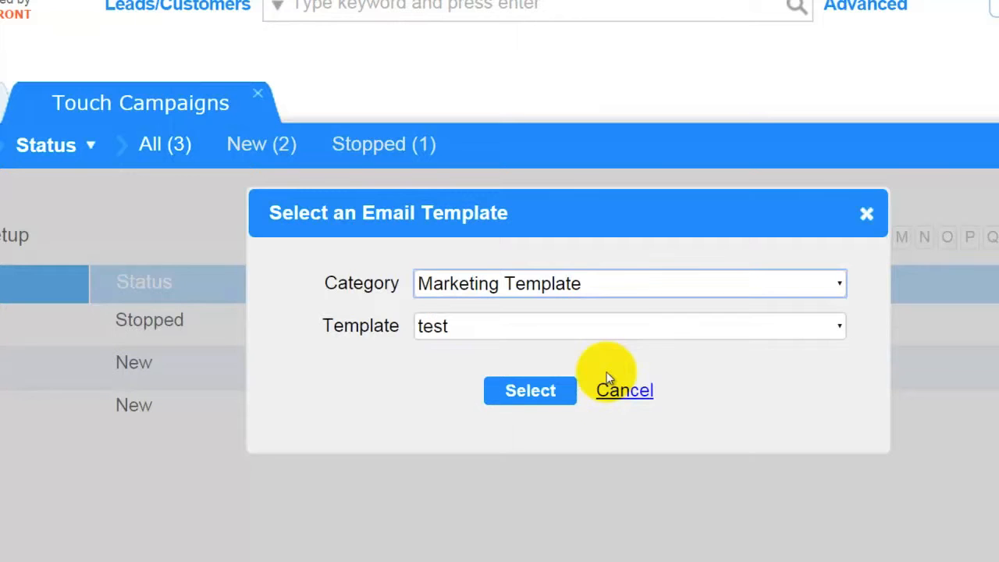
click(597, 327)
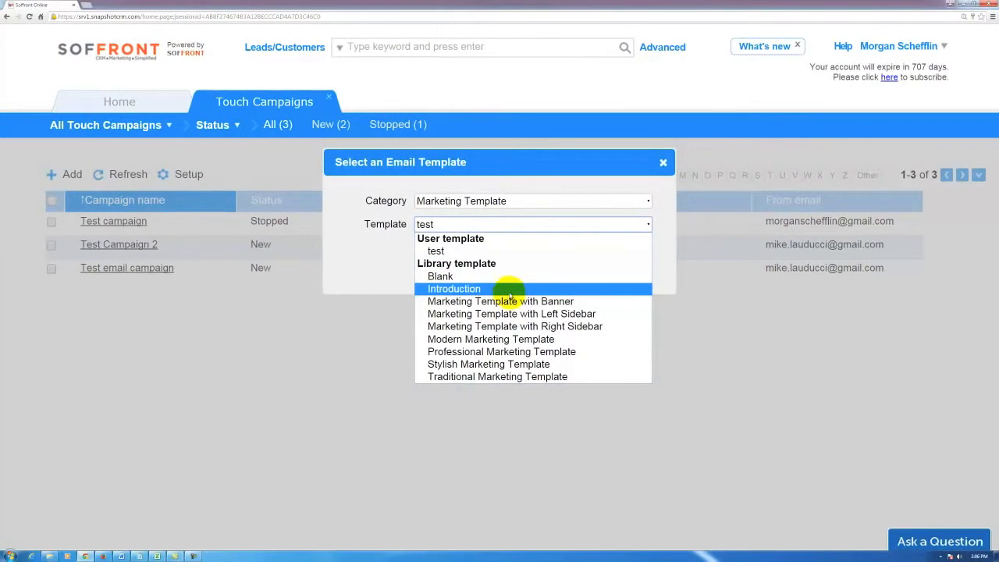
click(505, 316)
click(478, 262)
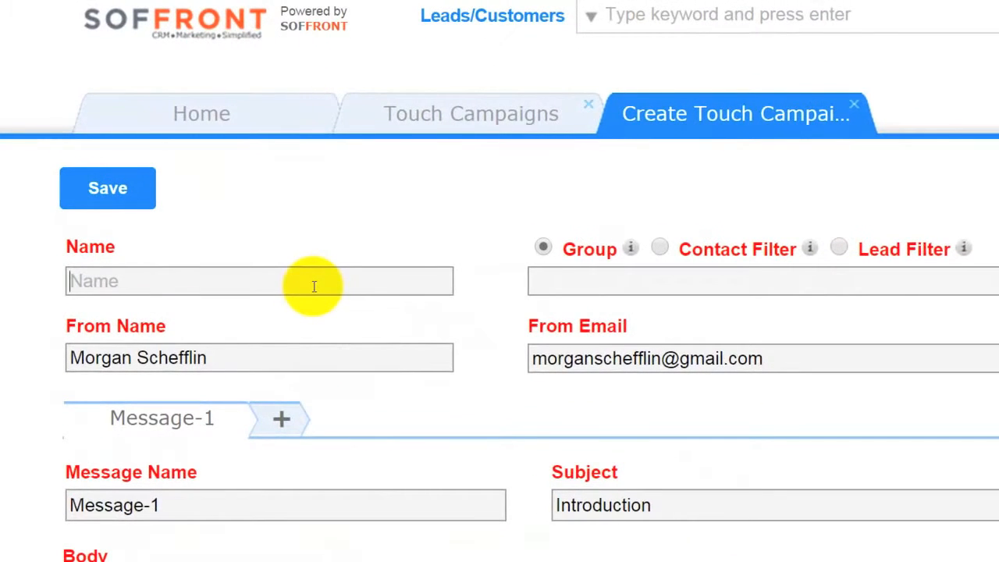
Step: Name the campaign Test Campaign 1 and assign Test Group 1 as its recipient group
click(313, 286)
text(Test Campaign)
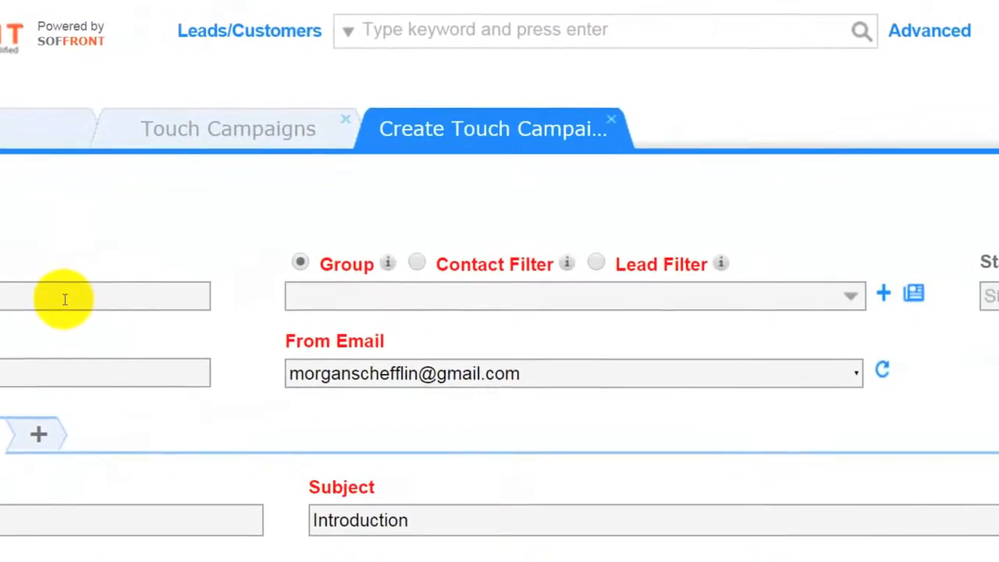
click(300, 312)
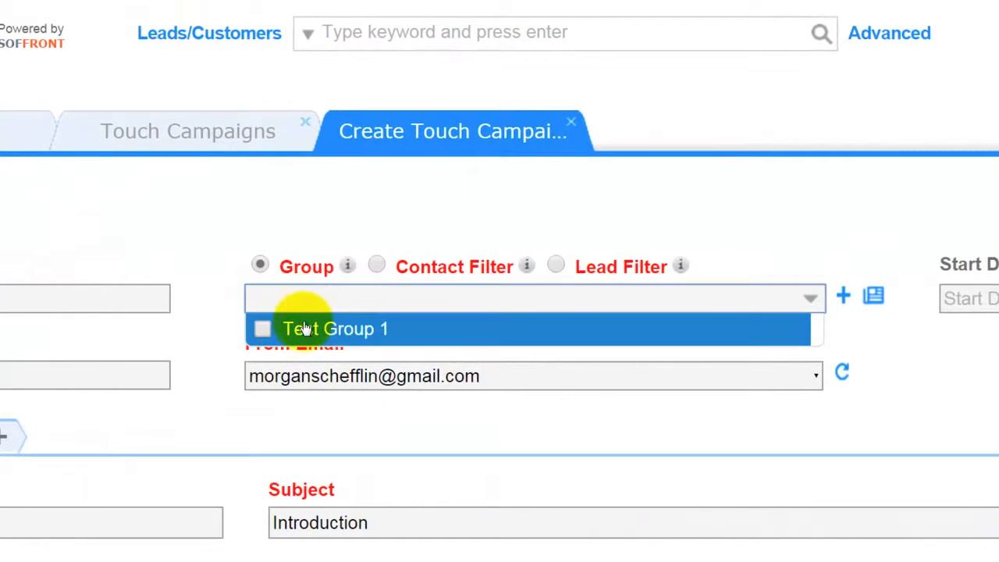
click(304, 331)
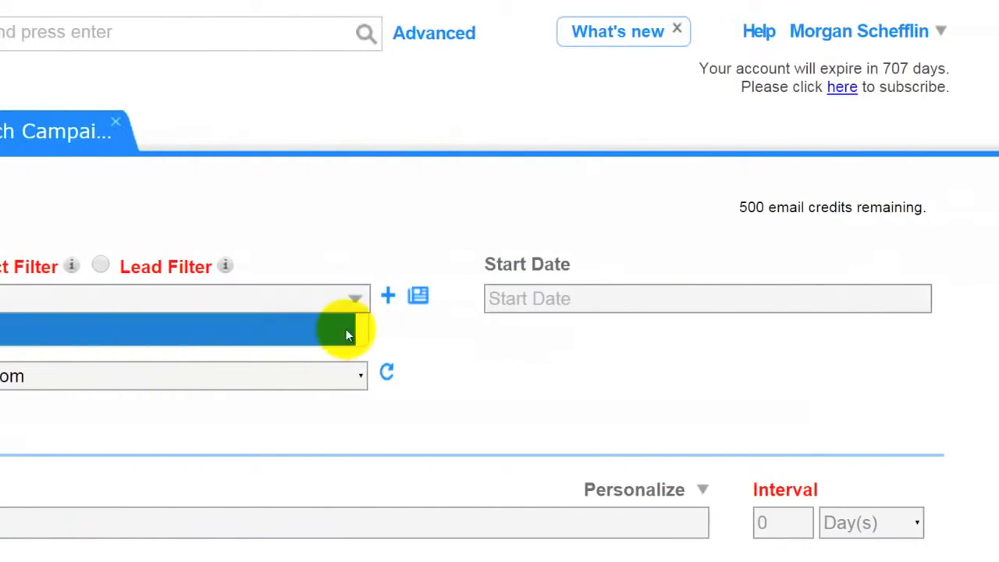
Step: Set the campaign's start date to June 22, 2015 at 08:30 AM
click(537, 307)
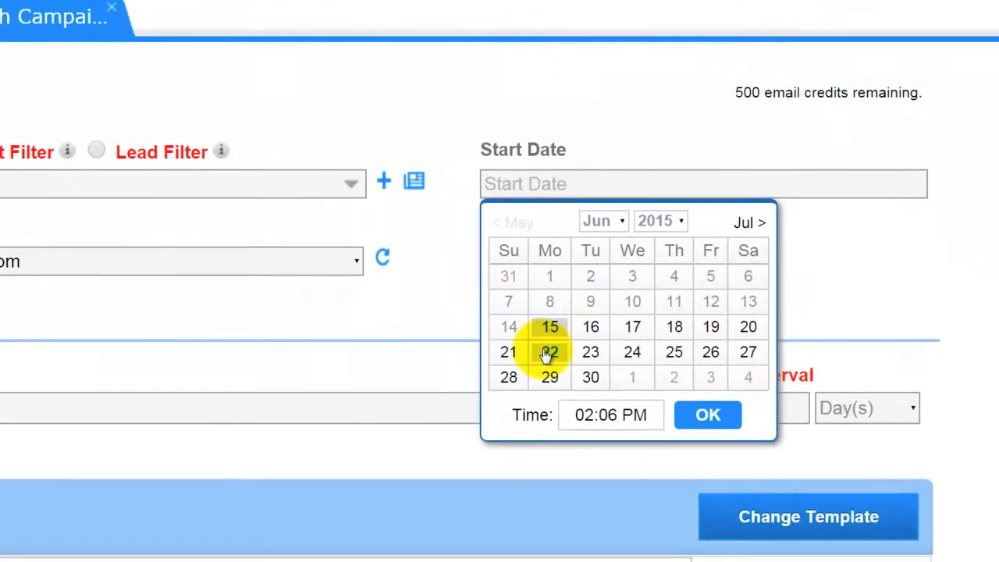
click(549, 466)
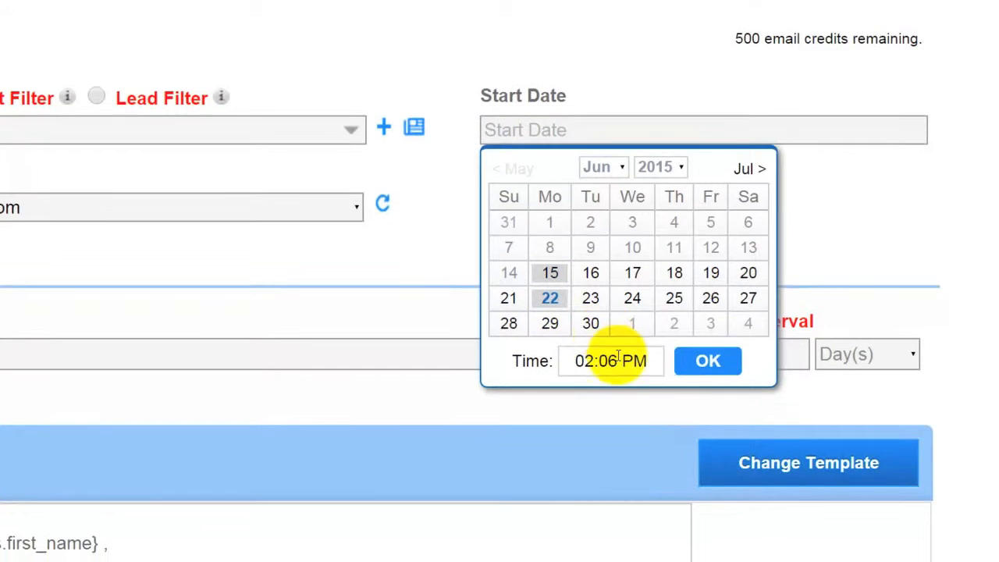
click(616, 359)
scroll(641, 437, up, 5)
click(637, 442)
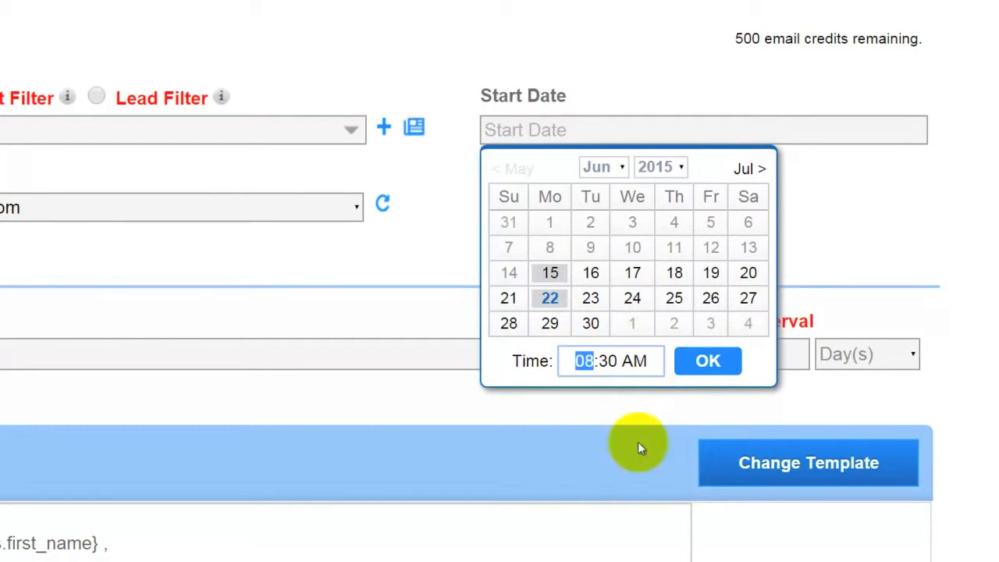
click(704, 363)
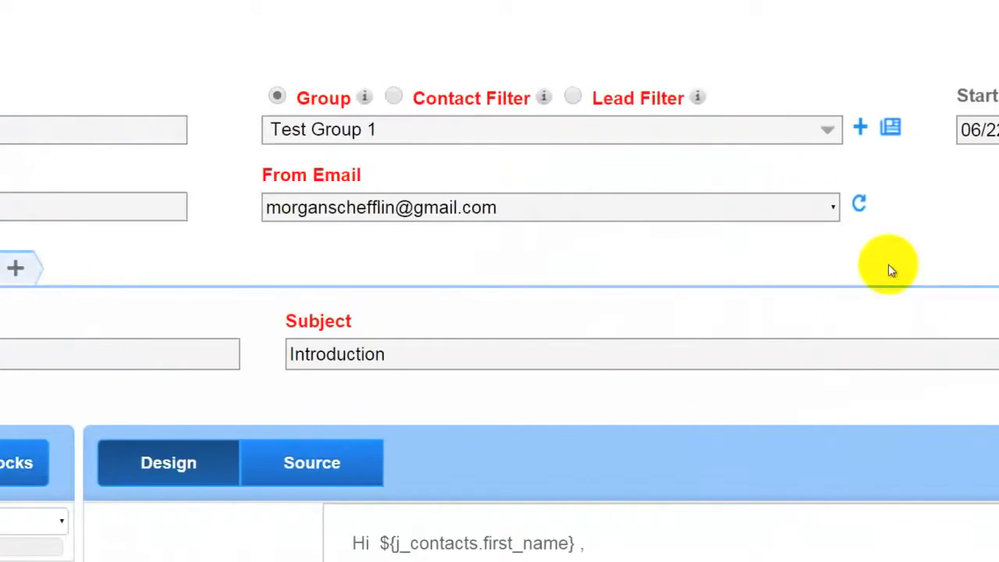
Step: Set the From Name to Soffront Marketing and review the From Email choices without changing the address
drag(268, 209, 33, 196)
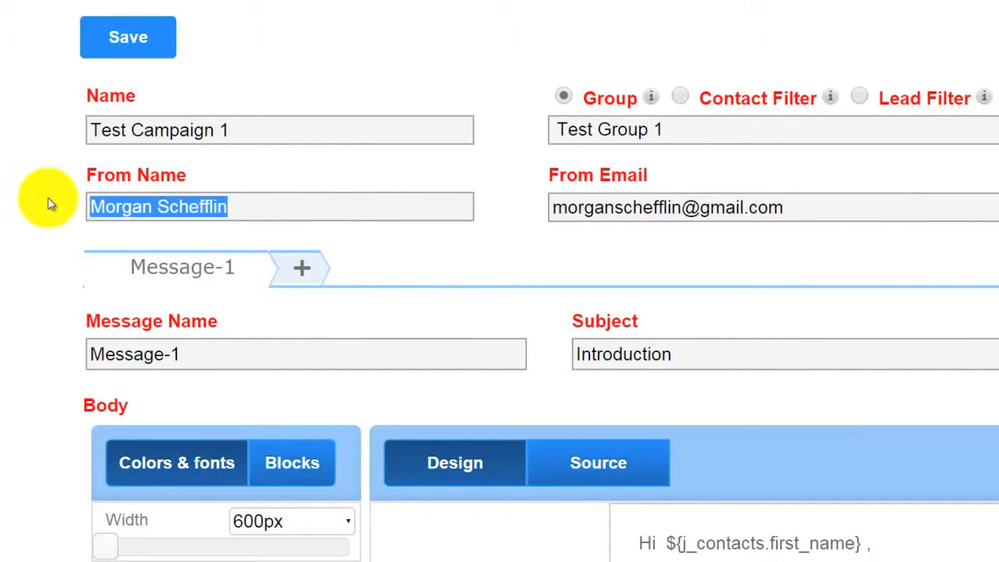
text(Soffro)
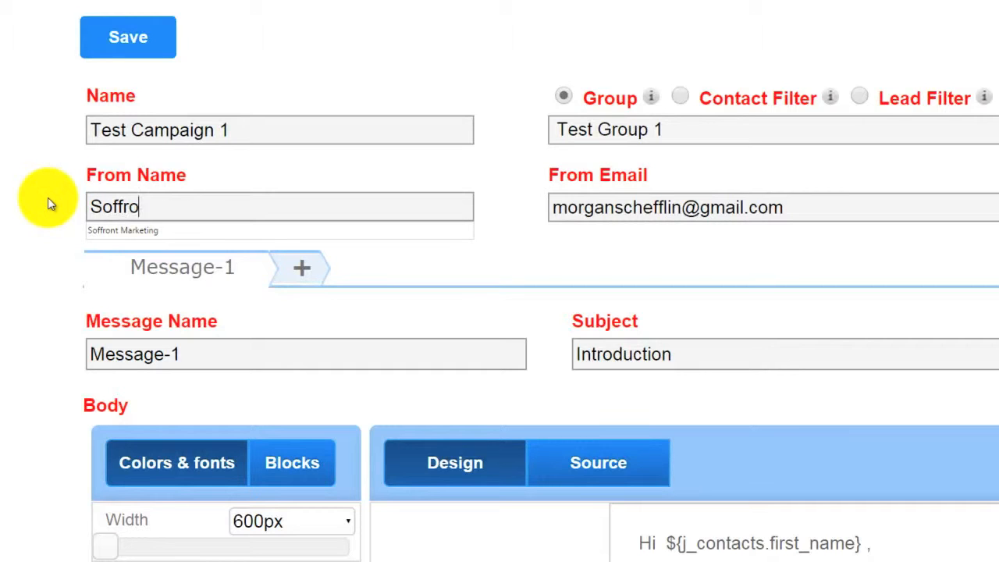
text(nt Marketi)
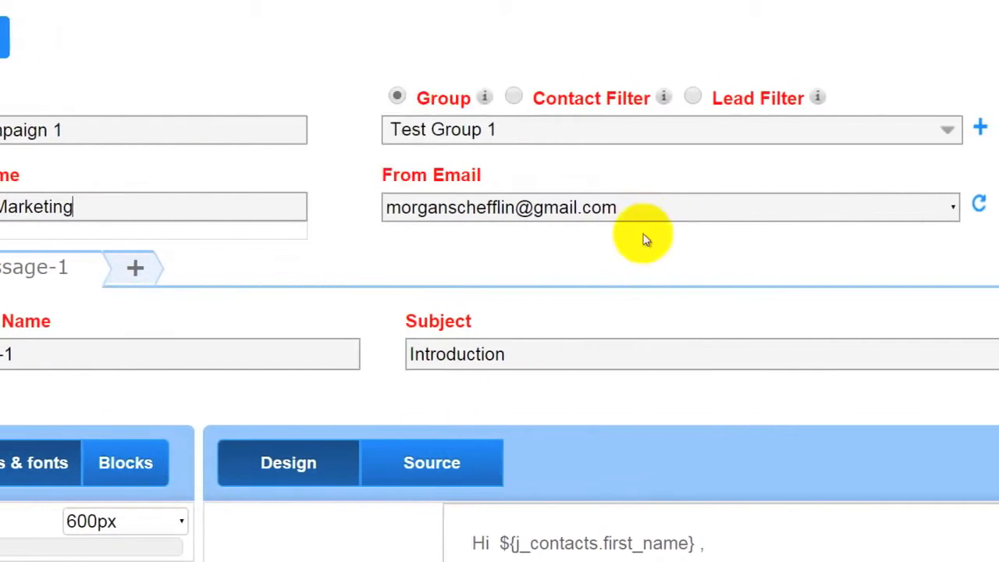
click(514, 210)
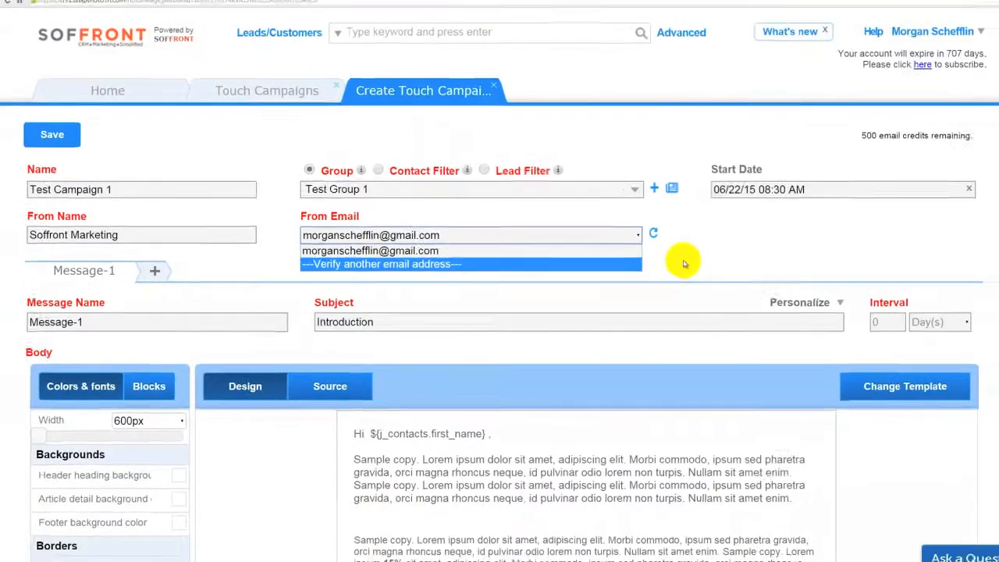
click(671, 262)
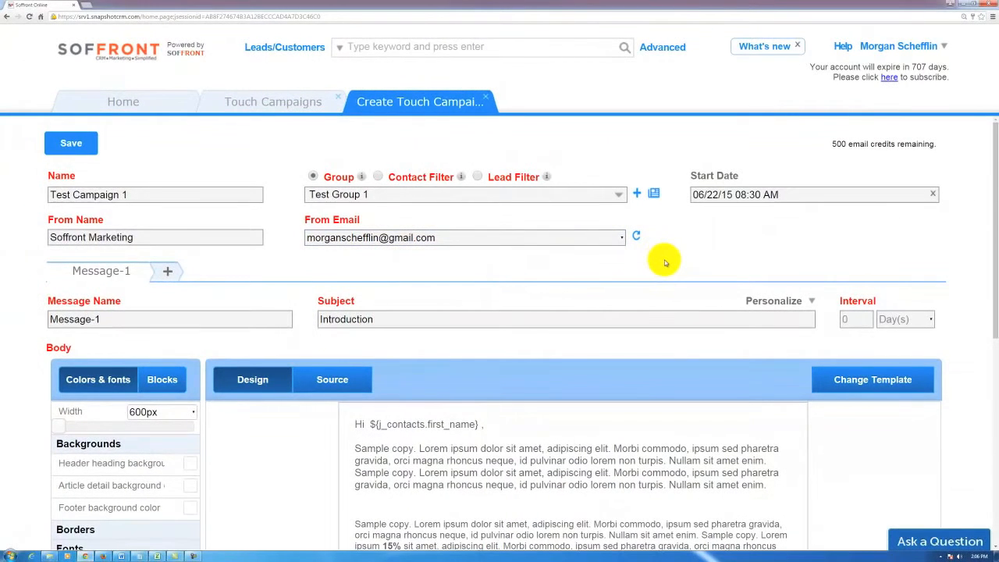
Step: Replace the sample copy below the greeting in the header block with "This is a test message." and add a new line
scroll(469, 339, down, 1)
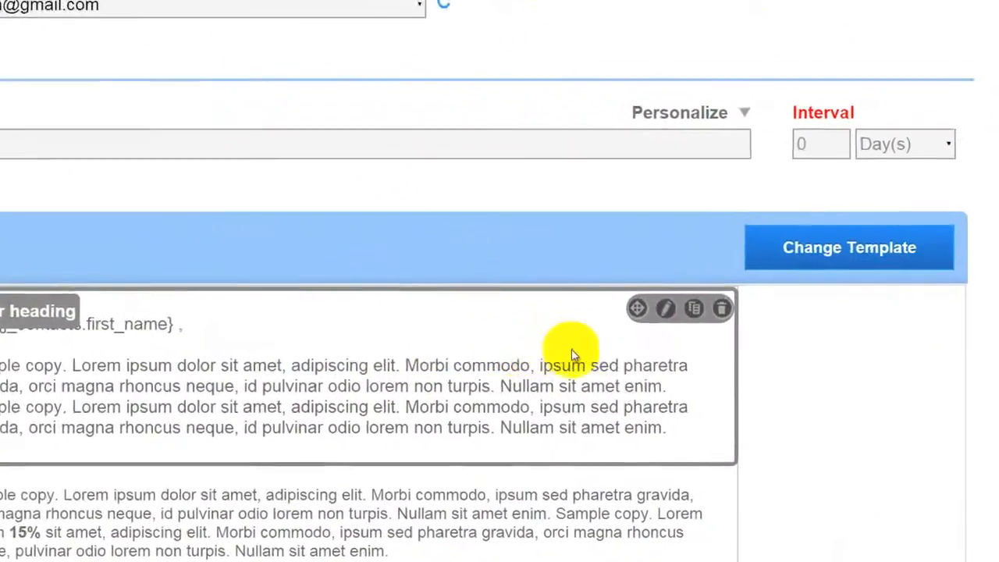
click(653, 305)
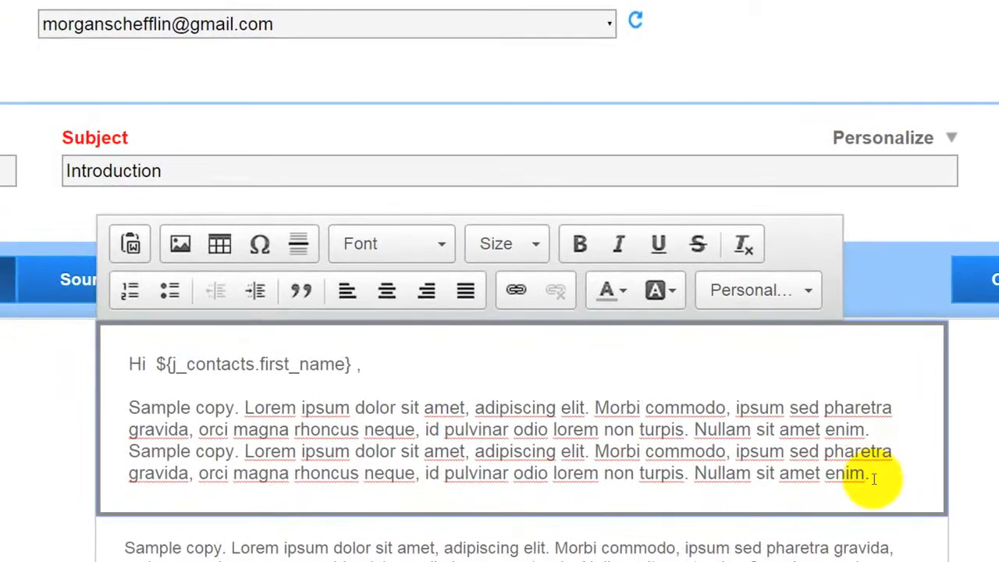
drag(874, 478, 127, 409)
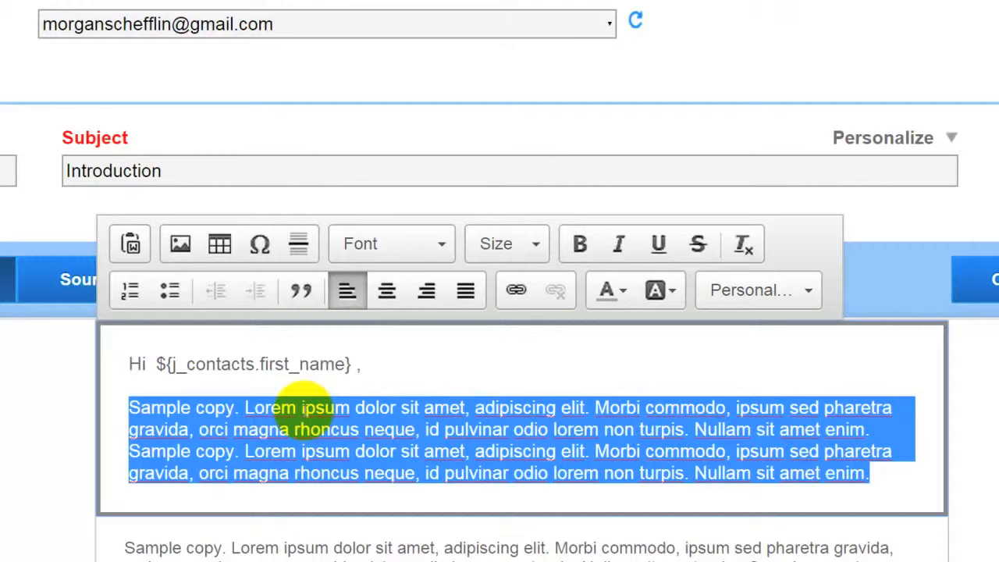
text(This is a test message.)
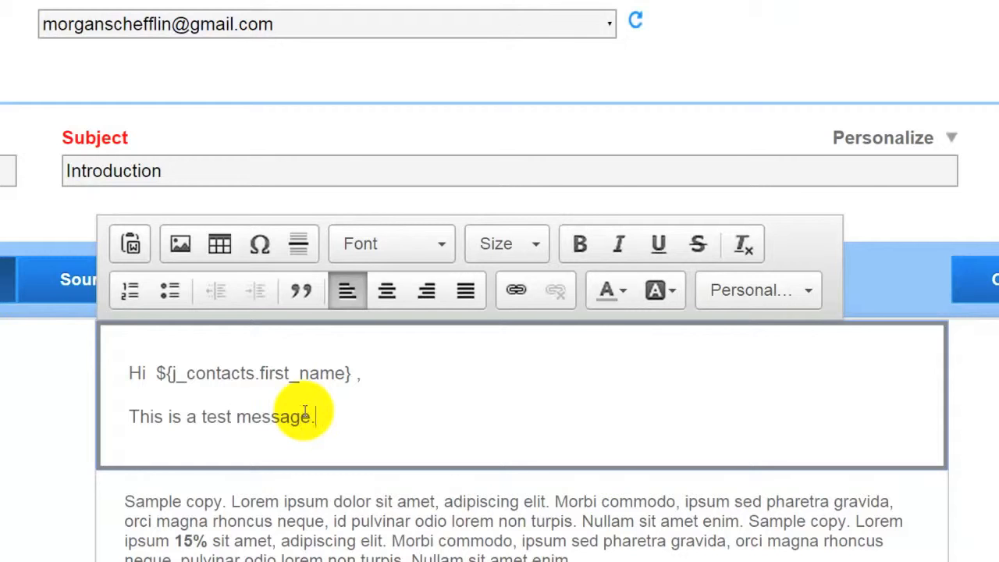
key(Return)
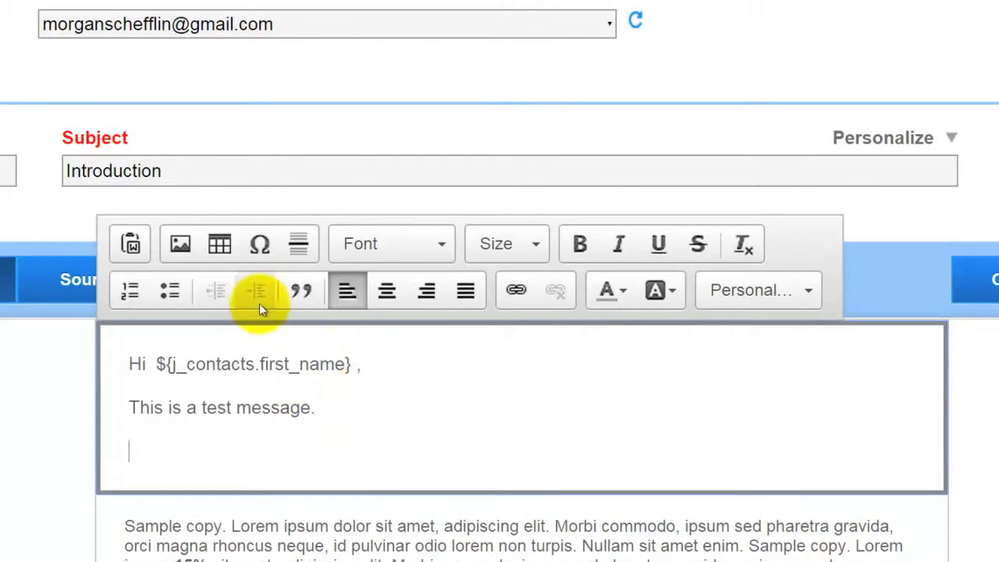
Step: Insert the CRM.png image from the server's image library below the test message and finish editing the header block
click(180, 245)
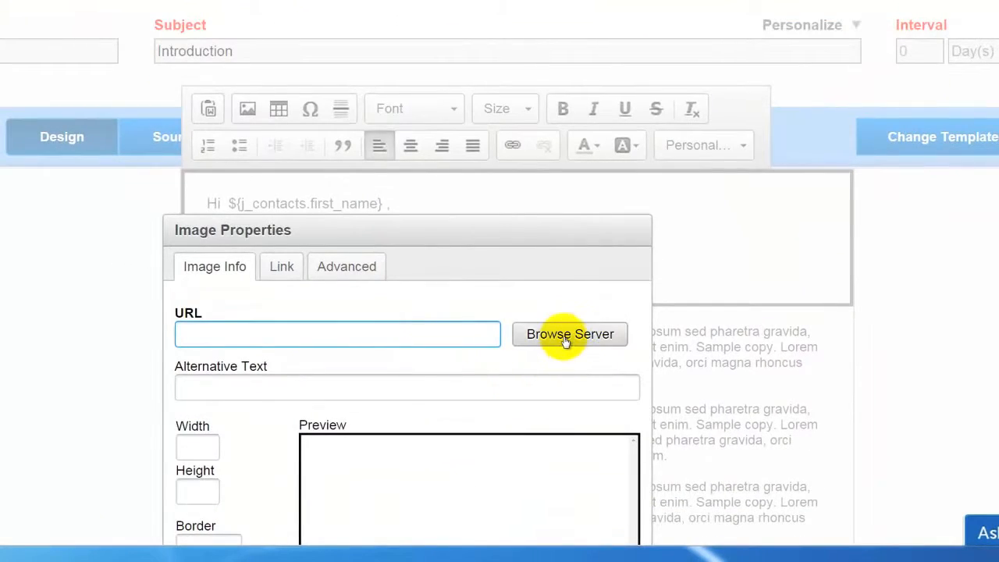
click(565, 342)
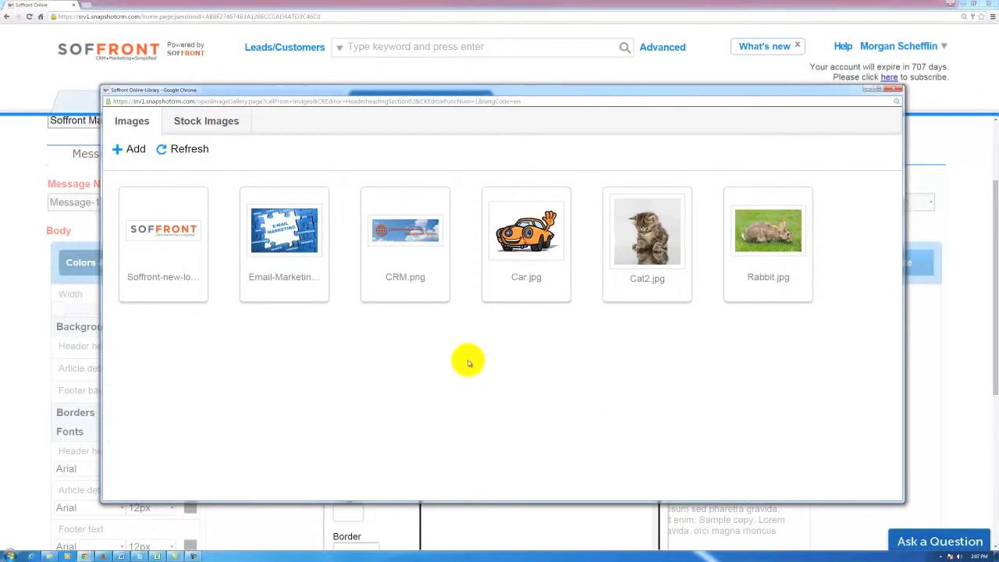
mouse_move(379, 290)
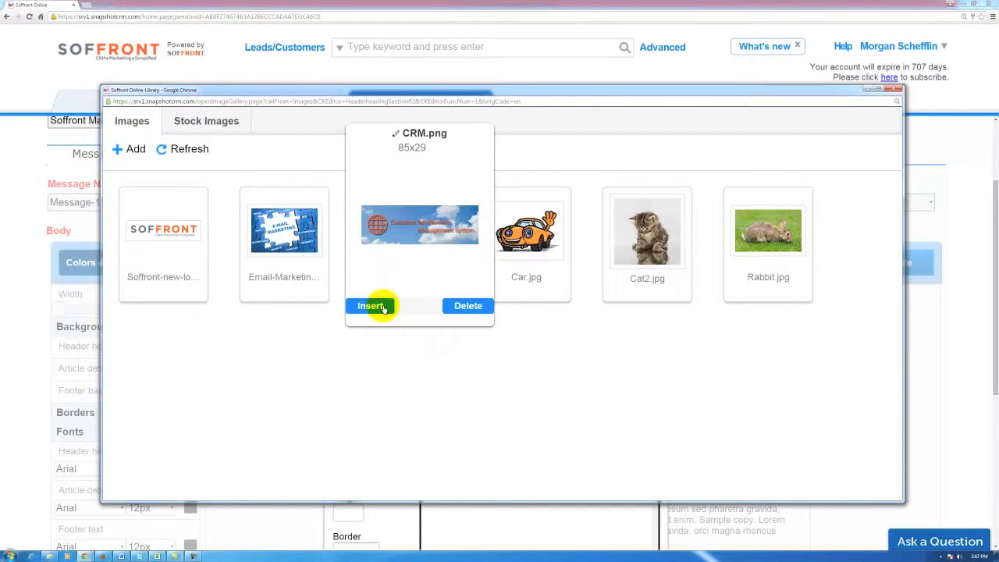
click(371, 305)
scroll(499, 375, down, 3)
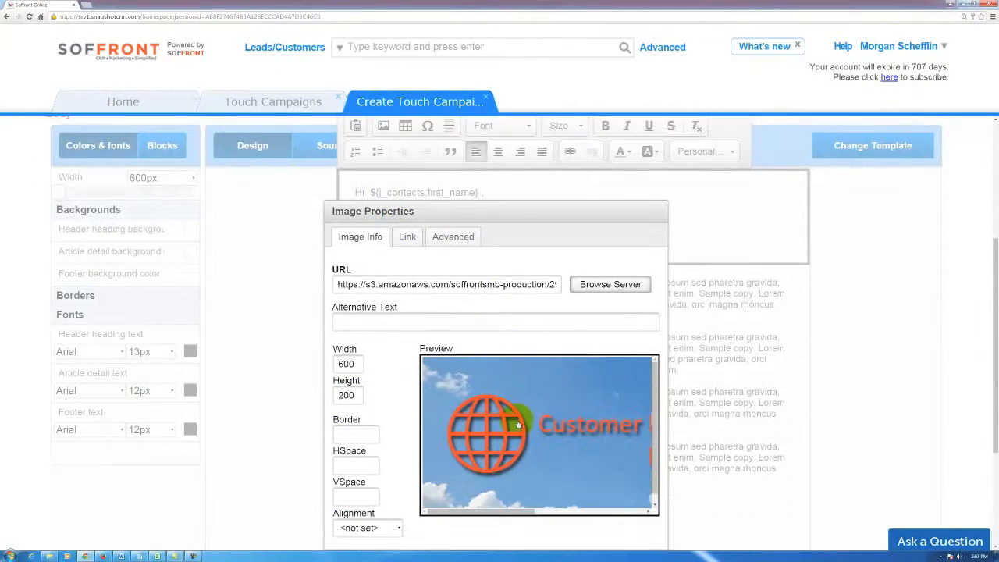
click(579, 486)
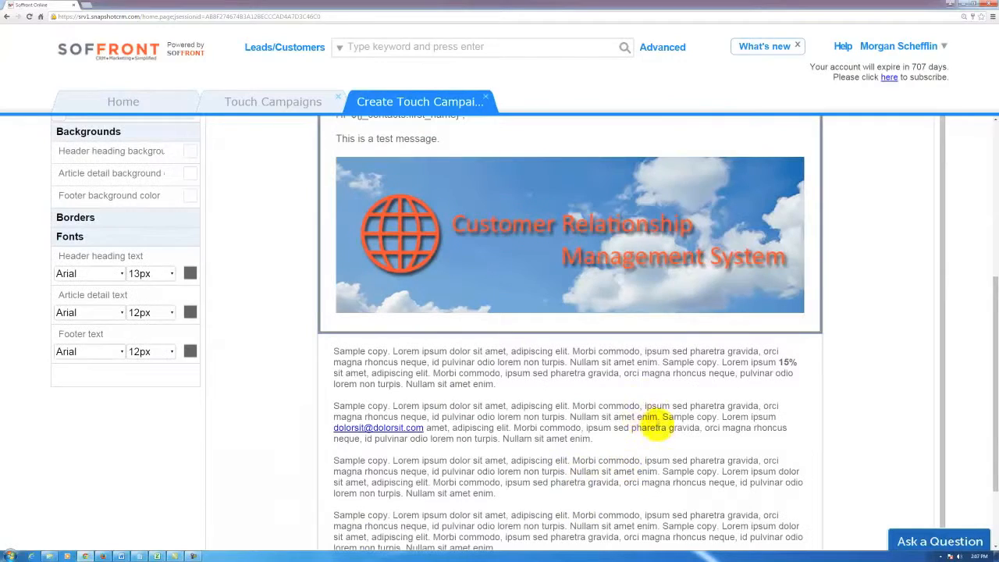
scroll(686, 429, up, 3)
click(847, 308)
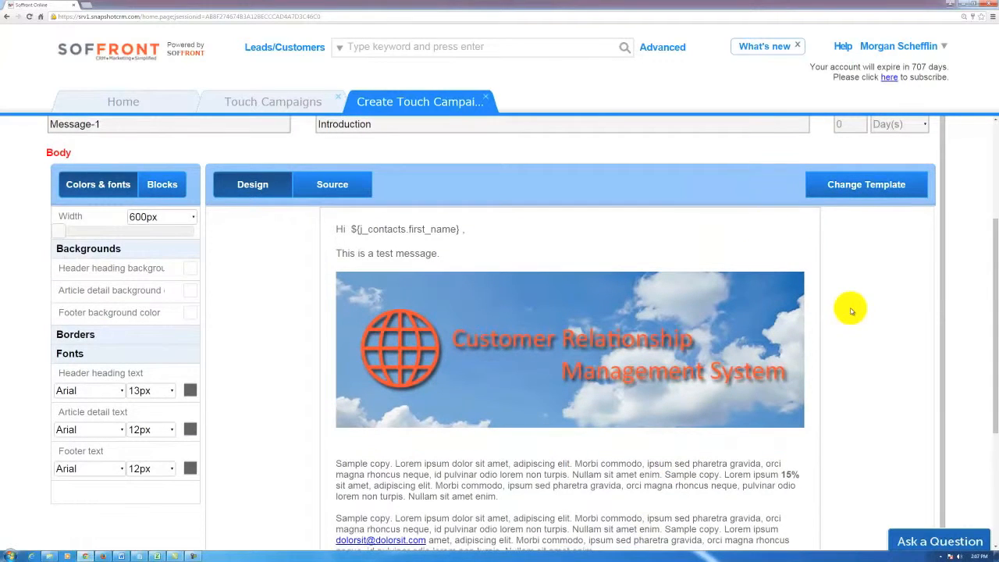
Step: Add two more messages to the campaign and set the interval of Message-2 to 7 days
scroll(791, 312, up, 2)
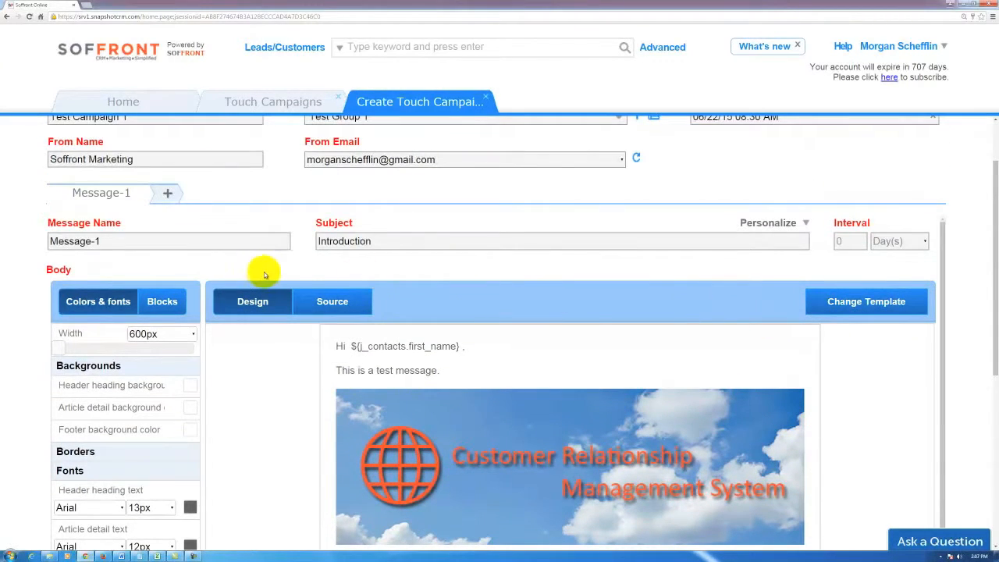
scroll(261, 273, up, 1)
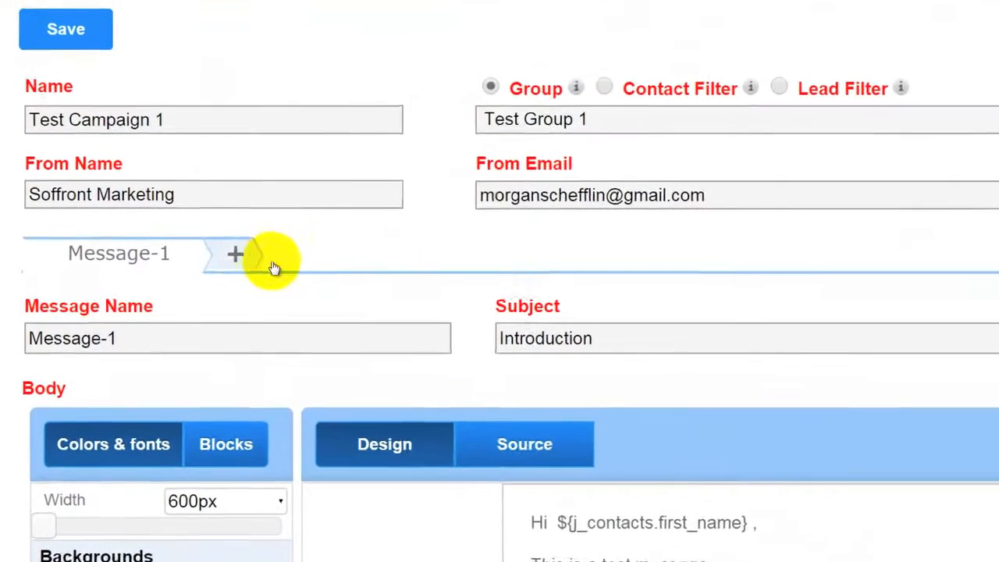
click(252, 258)
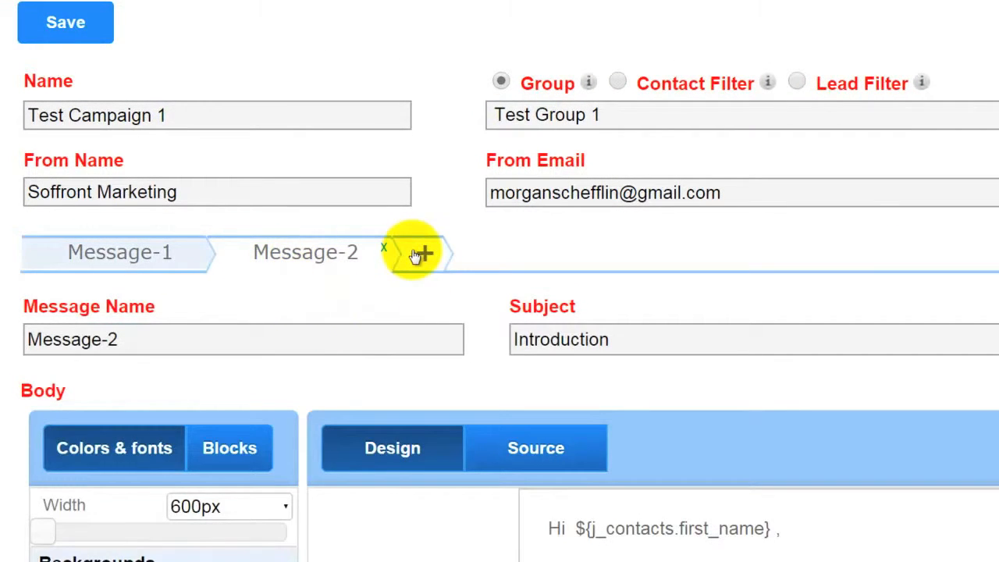
click(425, 254)
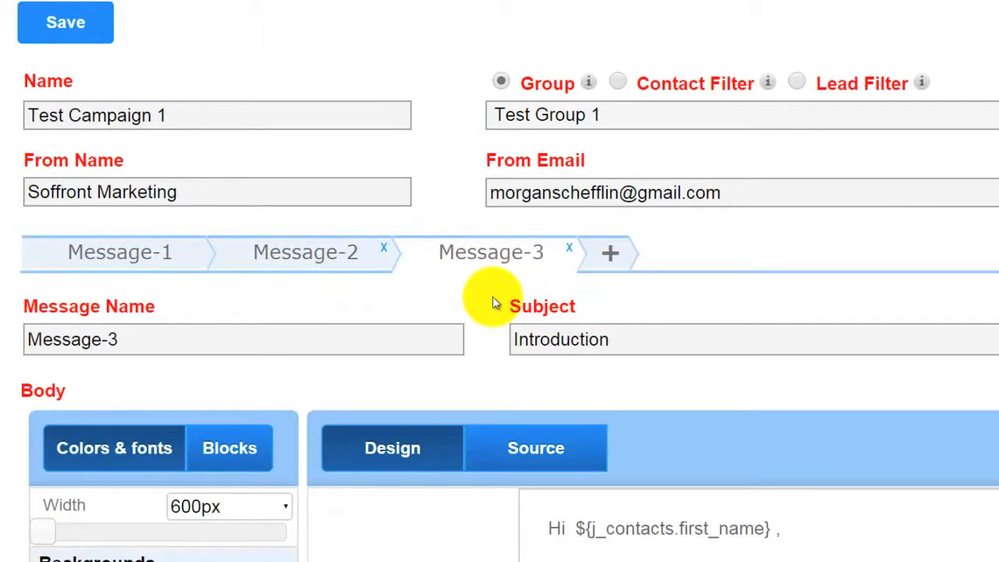
click(334, 267)
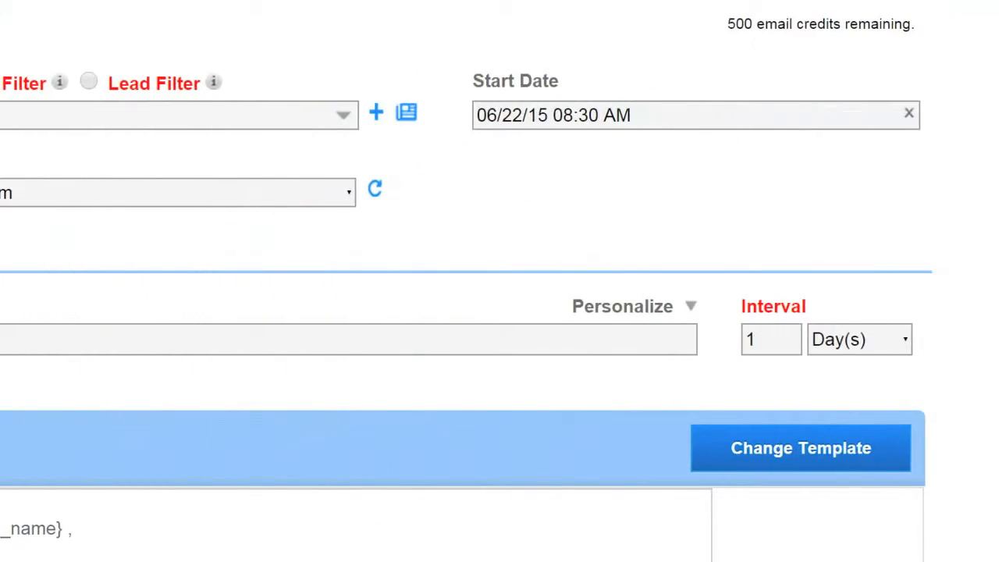
double_click(755, 338)
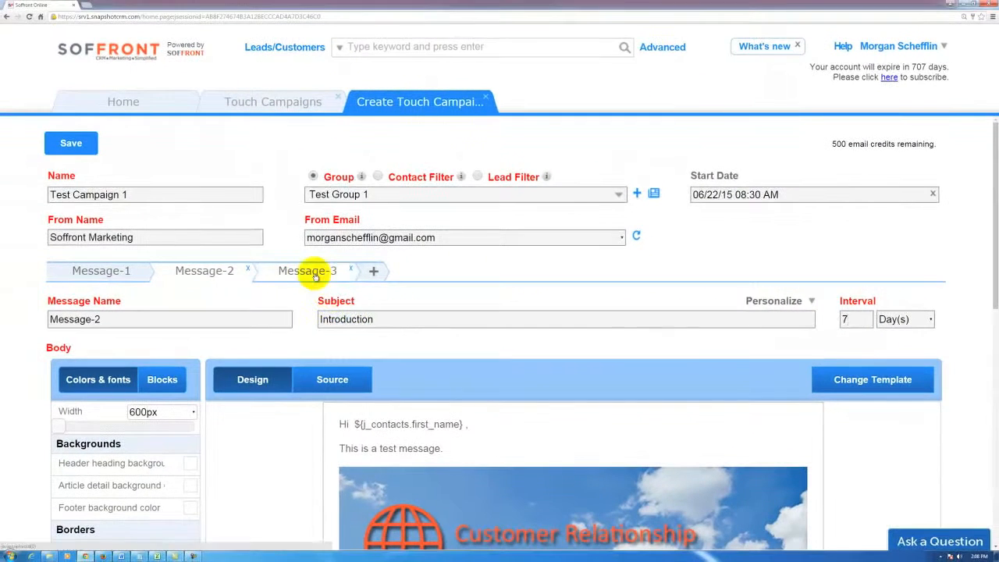
Step: Set the interval of Message-3 to 8 Hours
click(316, 271)
double_click(848, 319)
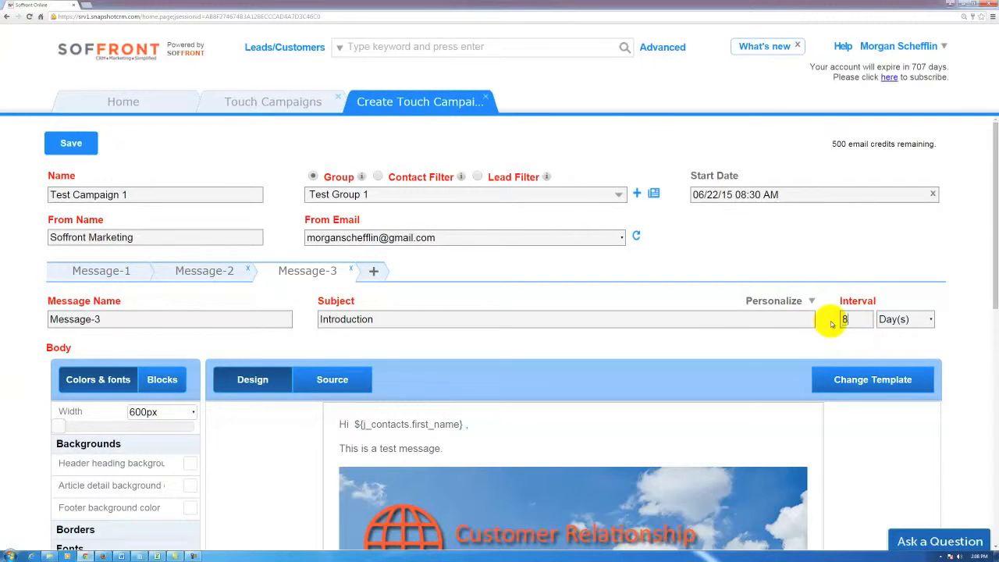
text(8)
click(926, 320)
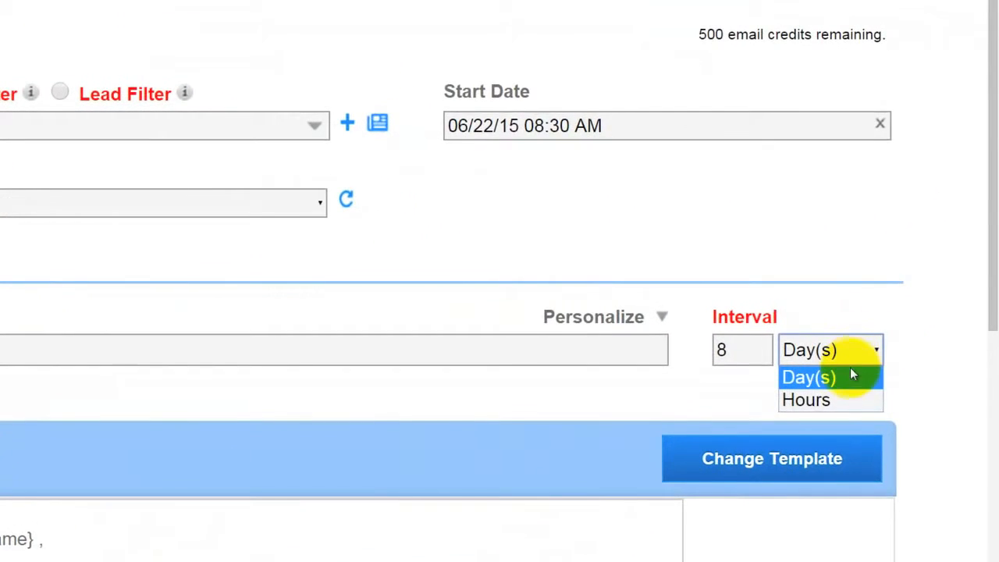
click(819, 403)
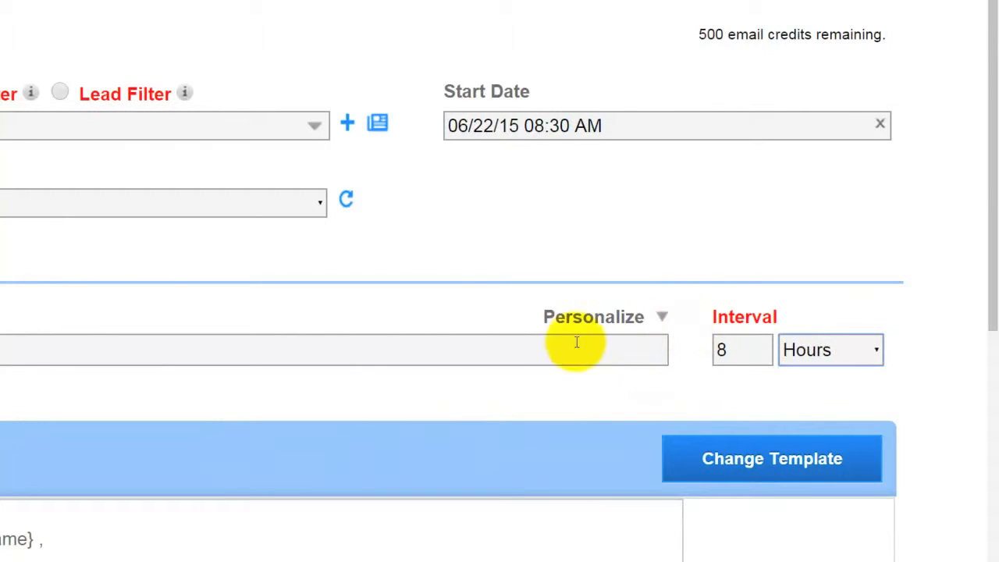
click(404, 291)
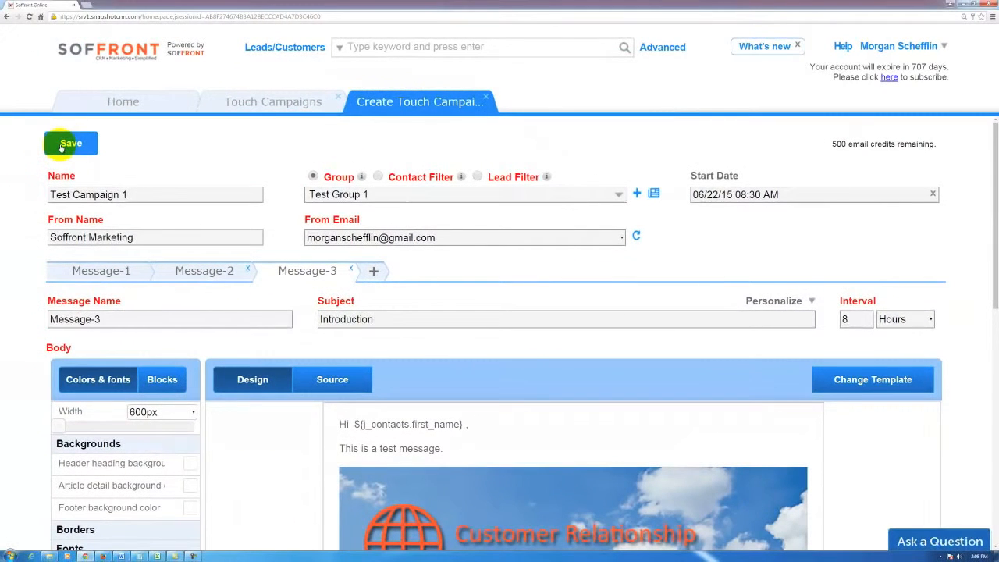
Step: Save Test Campaign 1 and execute it, acknowledging the save and agreeing to start the campaign now
click(66, 145)
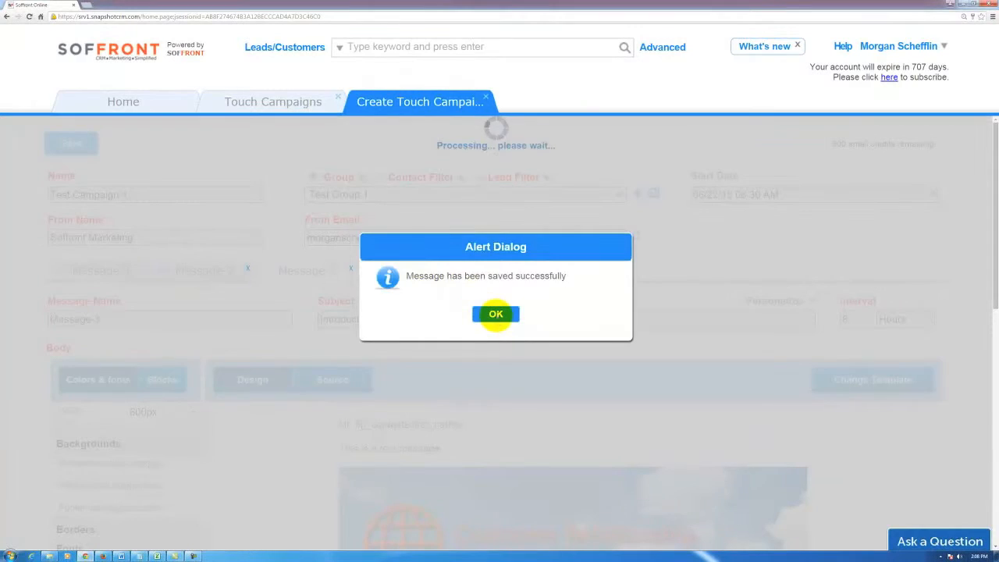
click(497, 315)
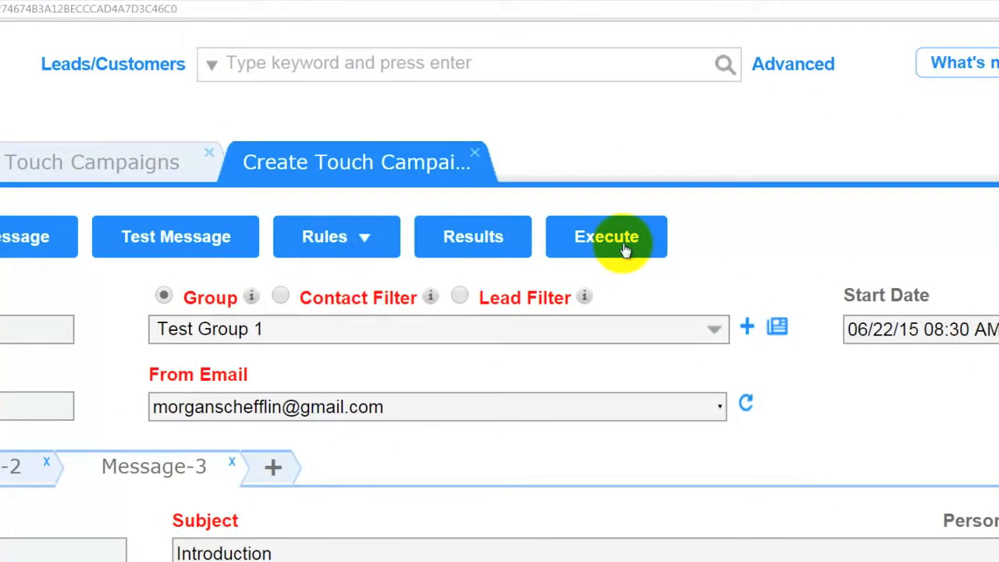
click(624, 247)
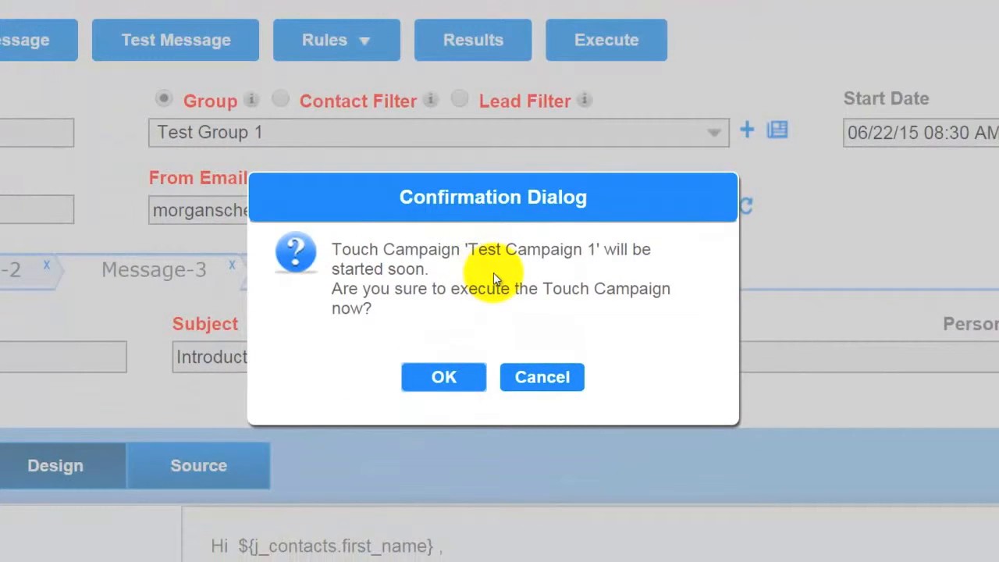
click(452, 381)
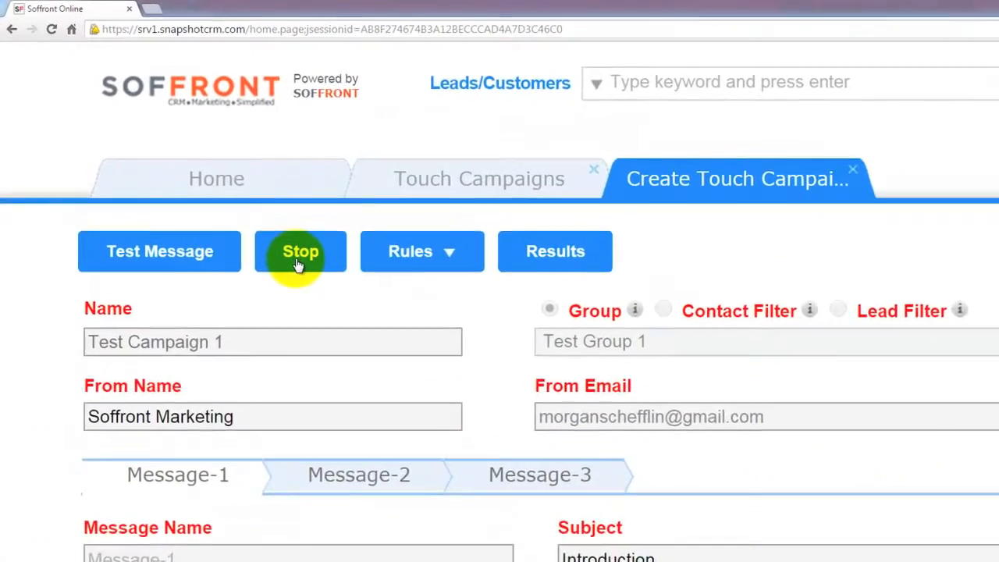
Step: Stop the running Test Campaign 1, agree to the stop, and look over its message form
click(201, 167)
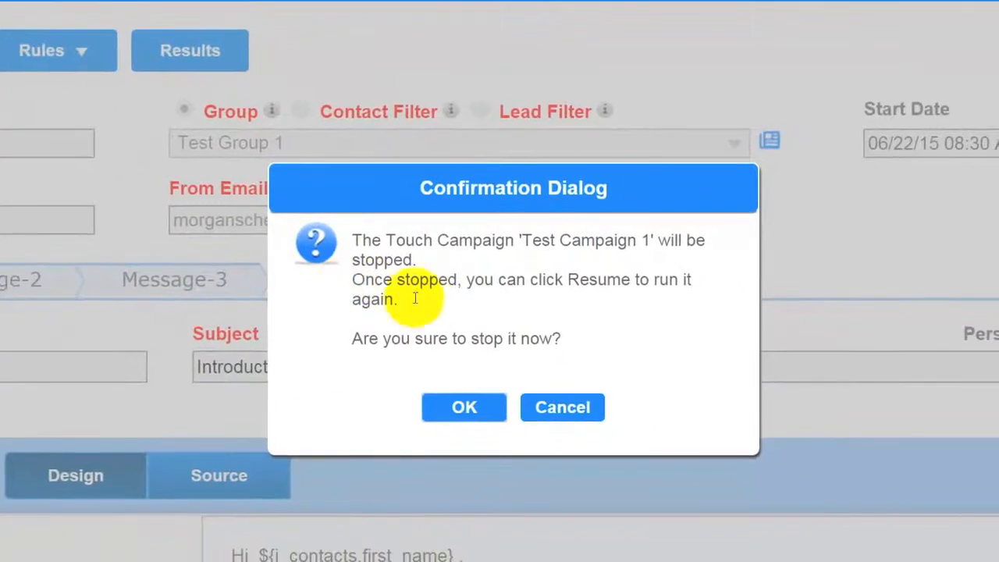
click(474, 410)
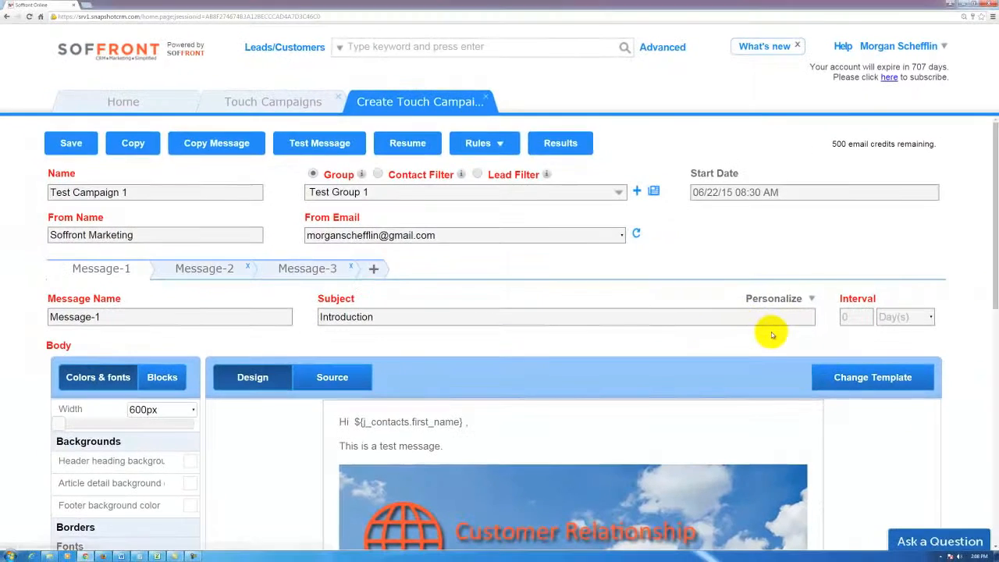
scroll(768, 333, down, 1)
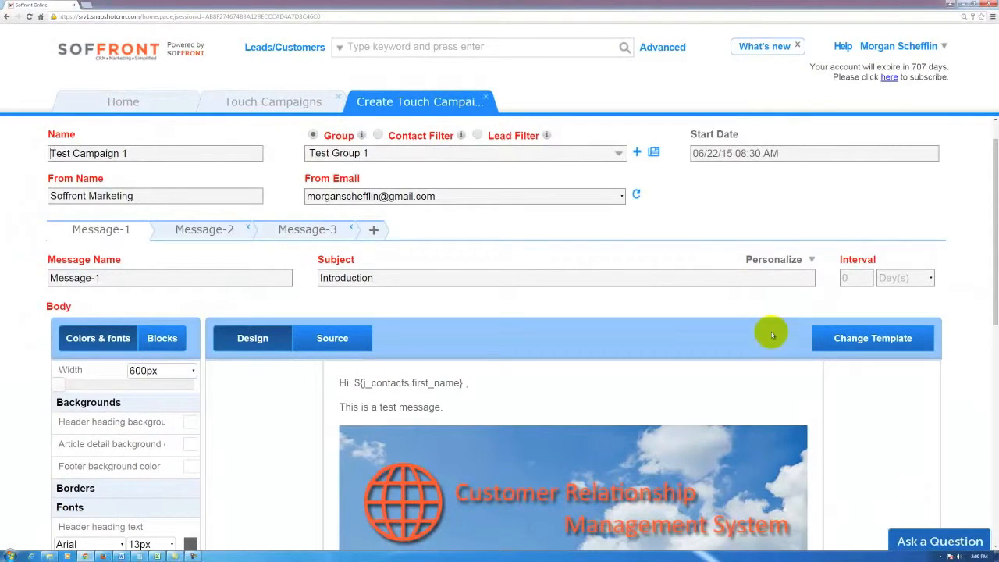
scroll(644, 318, up, 1)
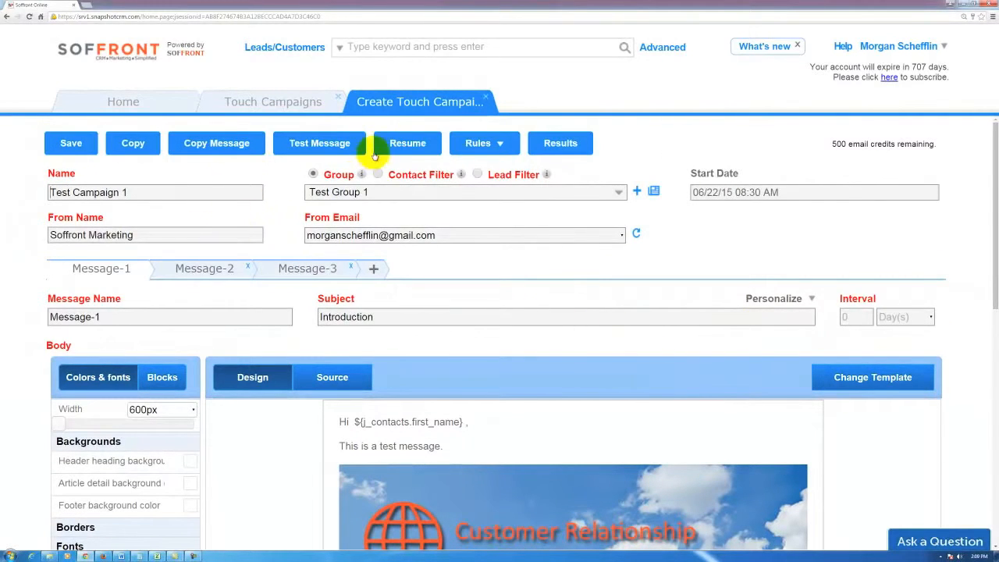